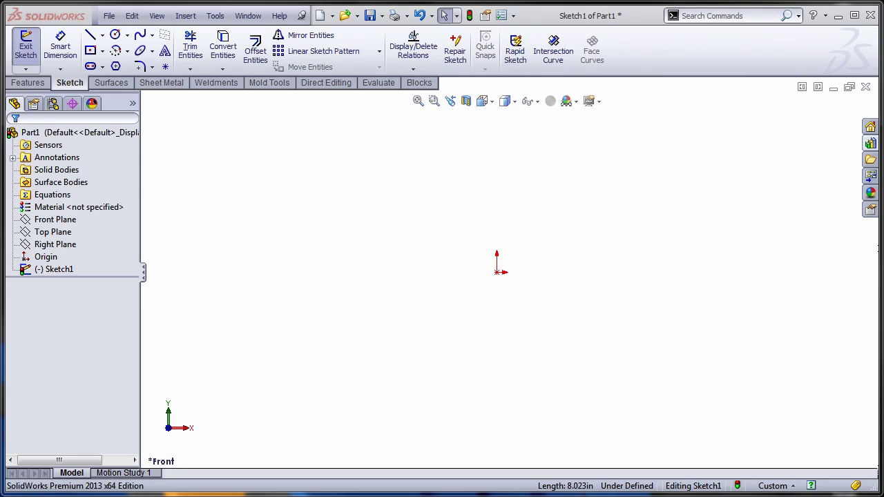
Start a line at the origin, and enable on-screen numeric input on entity creation in the system's sketch options.
left_click(91, 33)
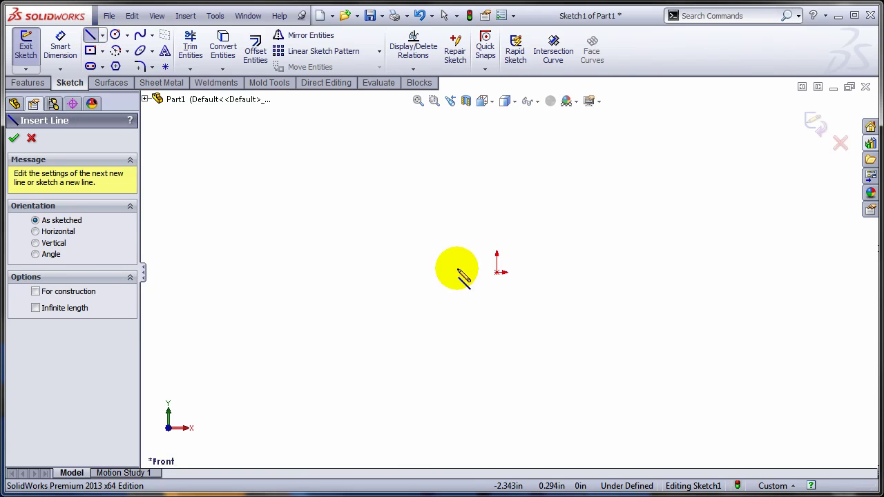
left_click(497, 272)
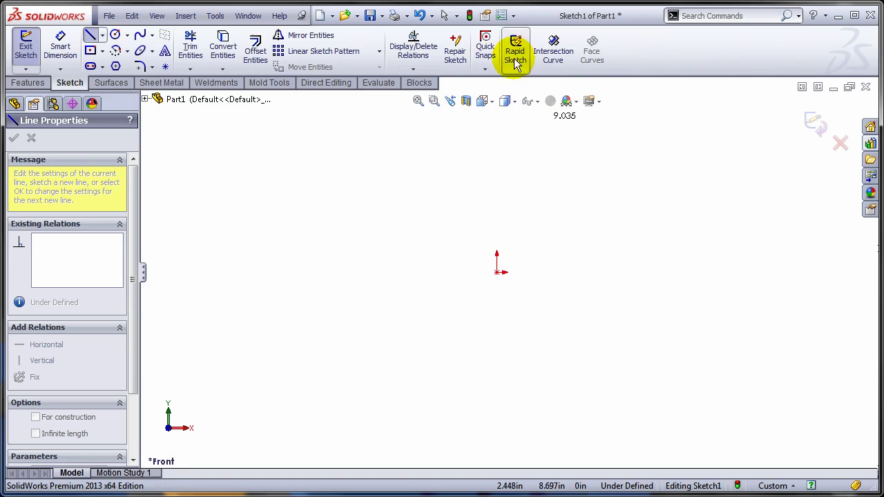
left_click(501, 16)
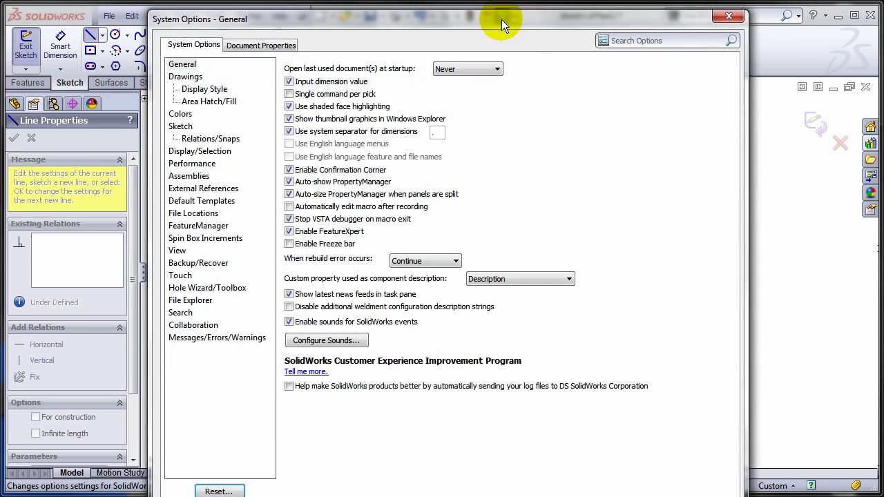
left_click(178, 128)
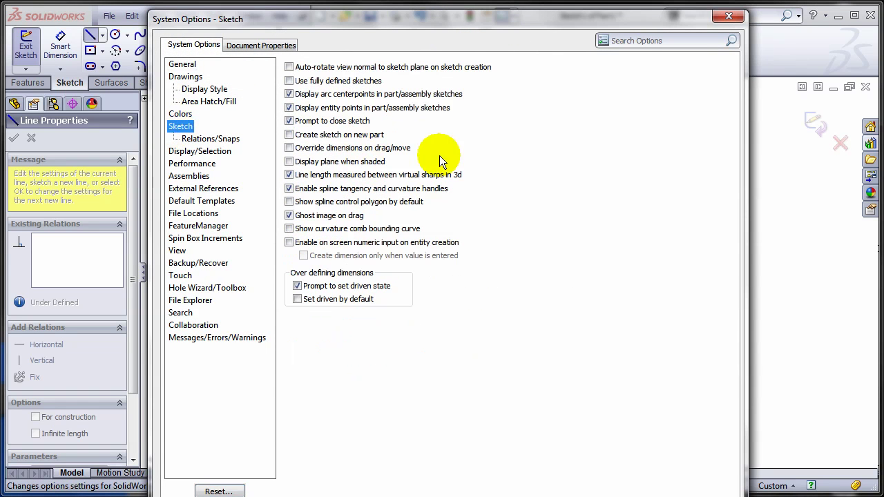
left_click(289, 242)
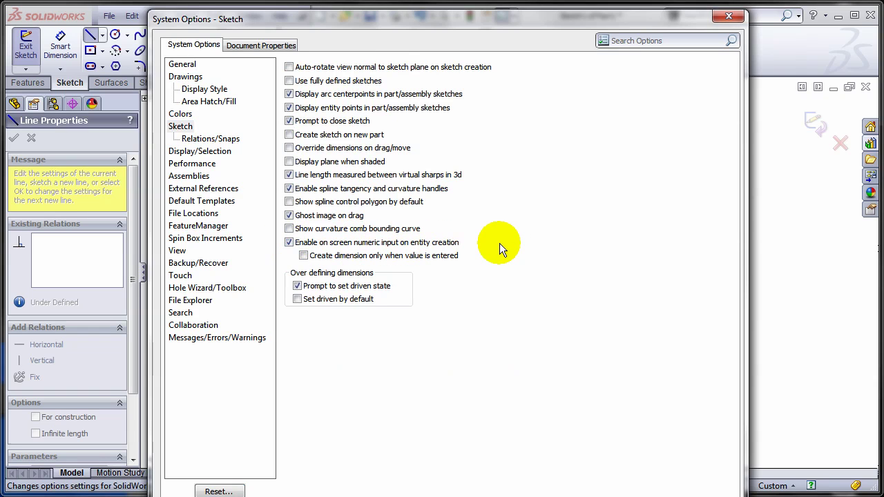
key("Return")
Sketch a horizontal line from the origin with an entered length of 8 in.
left_click(497, 273)
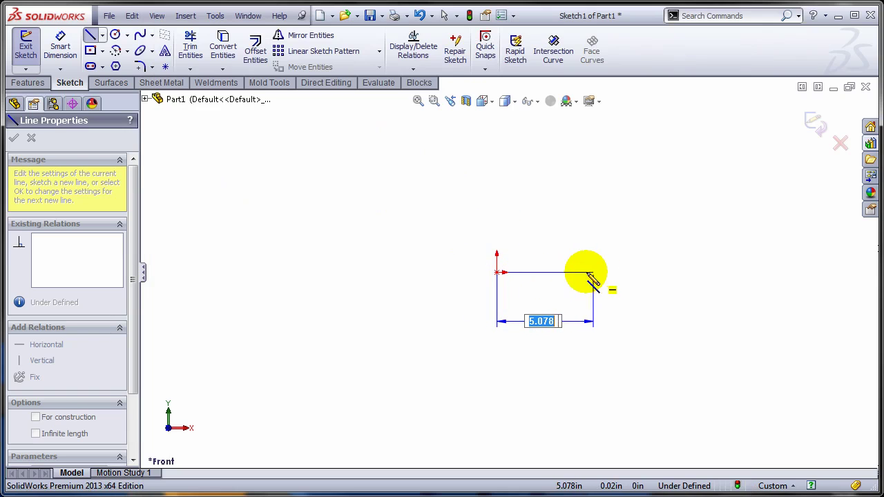
type("8")
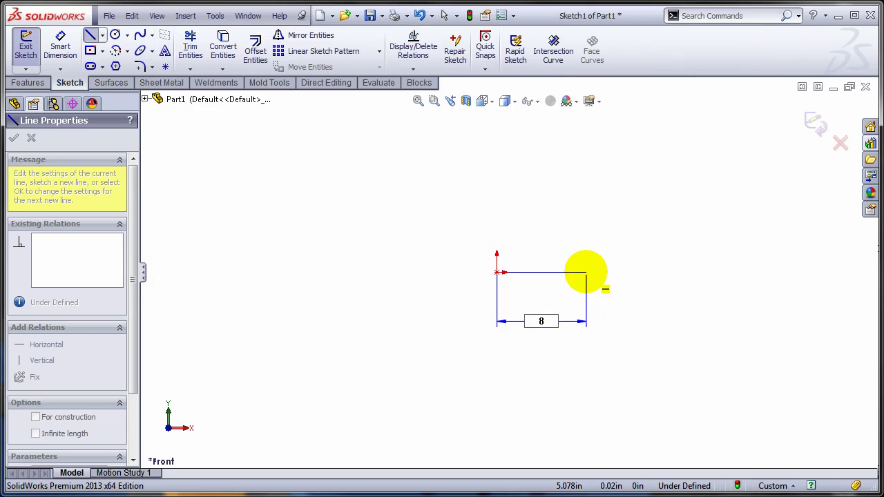
key("Return")
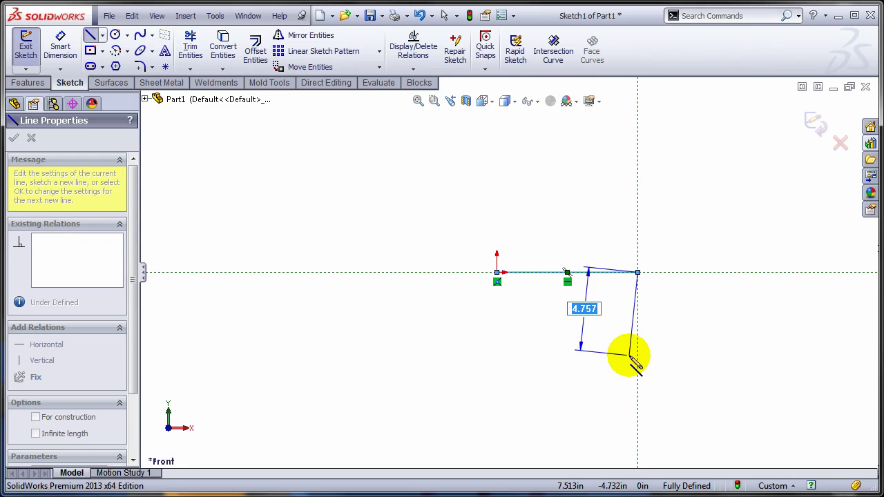
key("Escape")
left_click(594, 280)
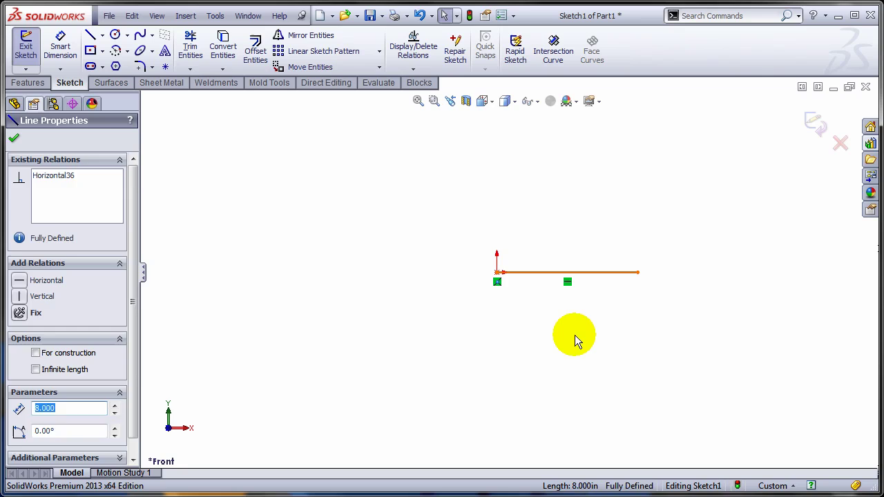
key("Escape")
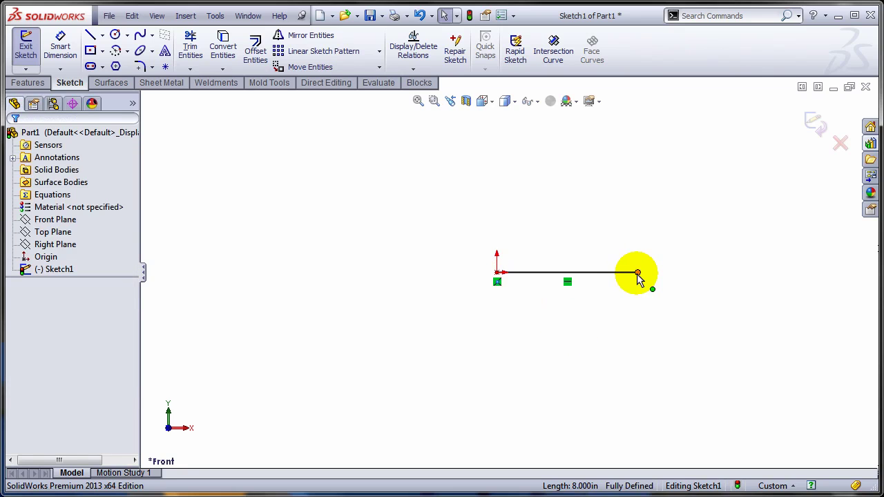
Enable the sketch option that creates a dimension only when a value is entered.
left_click(502, 16)
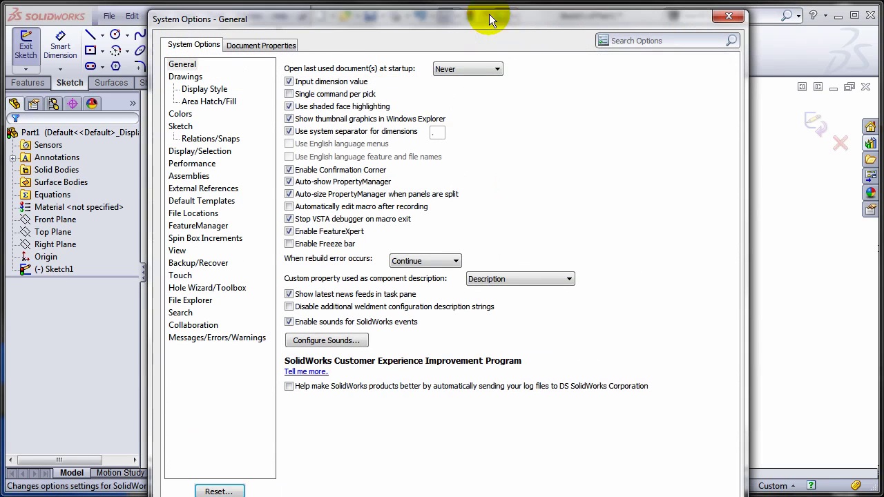
left_click(181, 127)
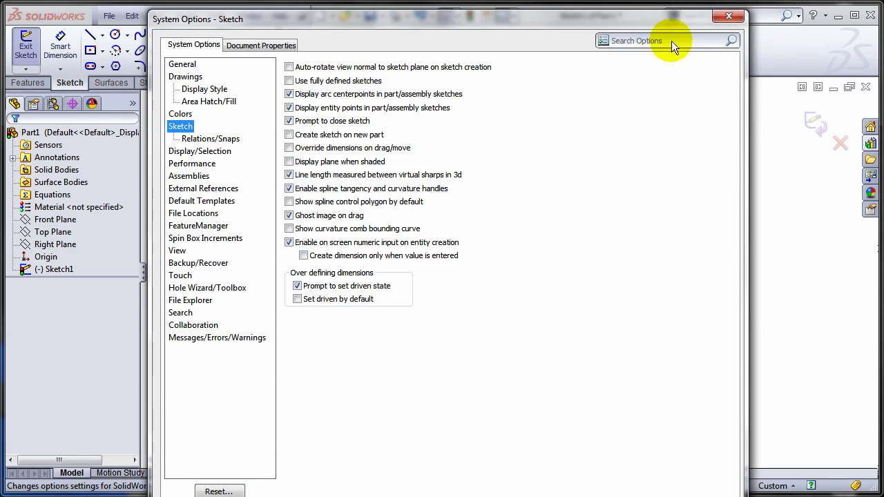
left_click(303, 256)
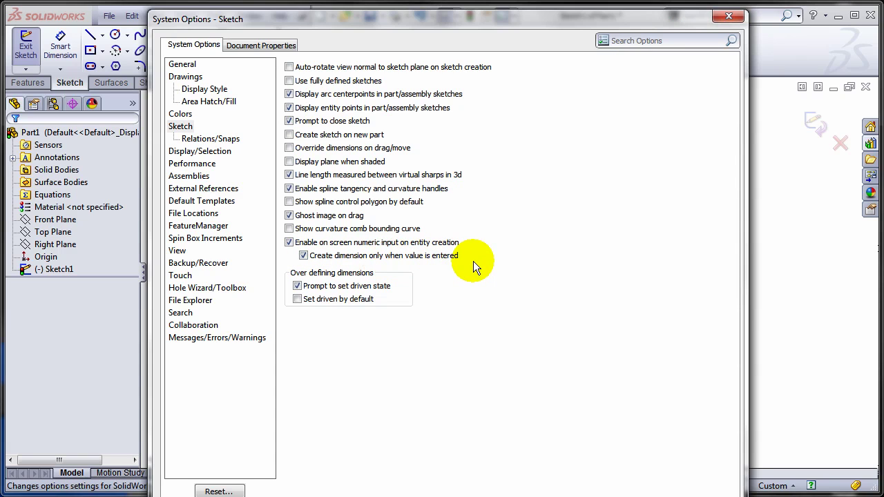
key("Return")
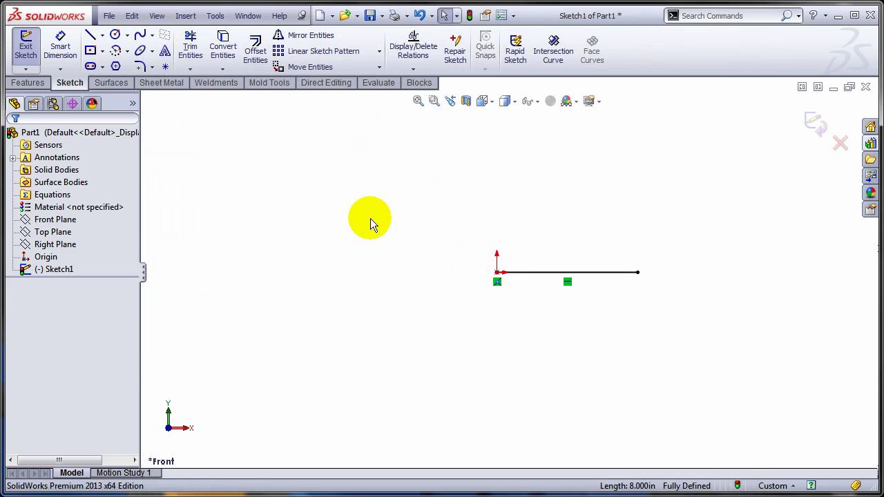
Sketch an upward-slanting line from the free end of the horizontal line with an entered length of 9 in.
left_click(90, 34)
left_click(637, 272)
left_click_drag(637, 272, 733, 166)
type("9")
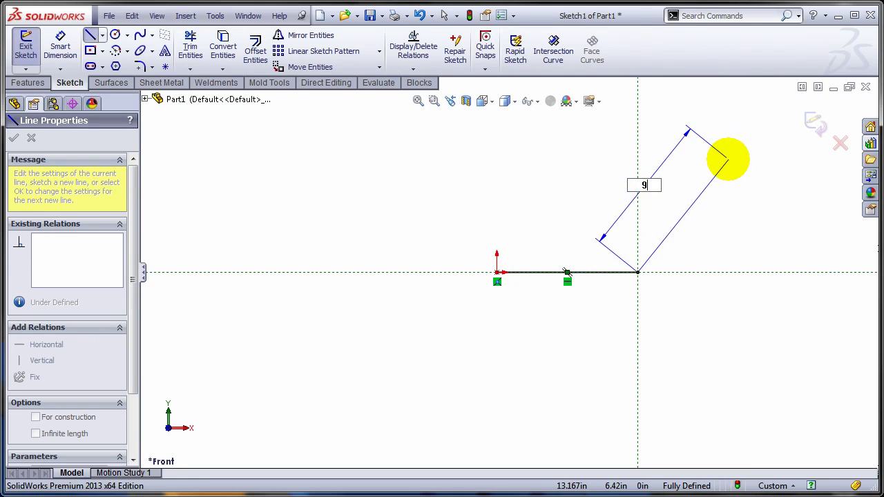
key("Return")
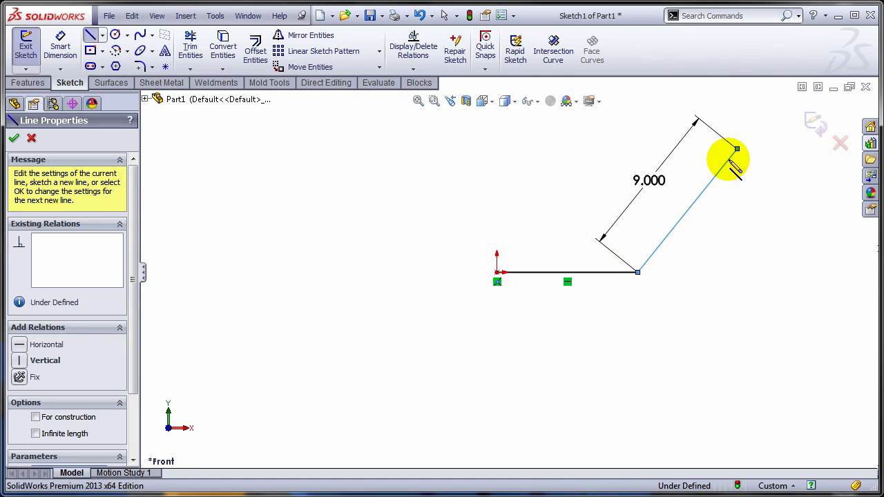
Sketch a horizontal line about 13.6 in long from the slanted line's upper end to vertically above the origin, without entering a length.
left_click(732, 154)
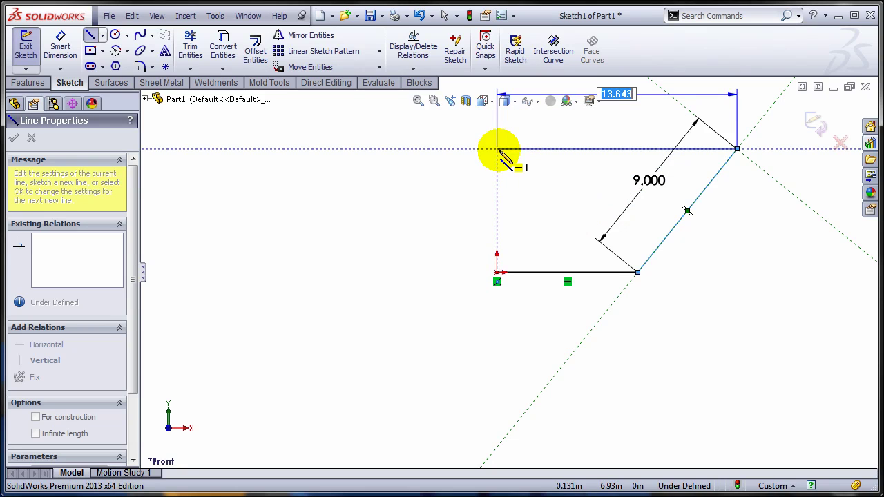
left_click(498, 149)
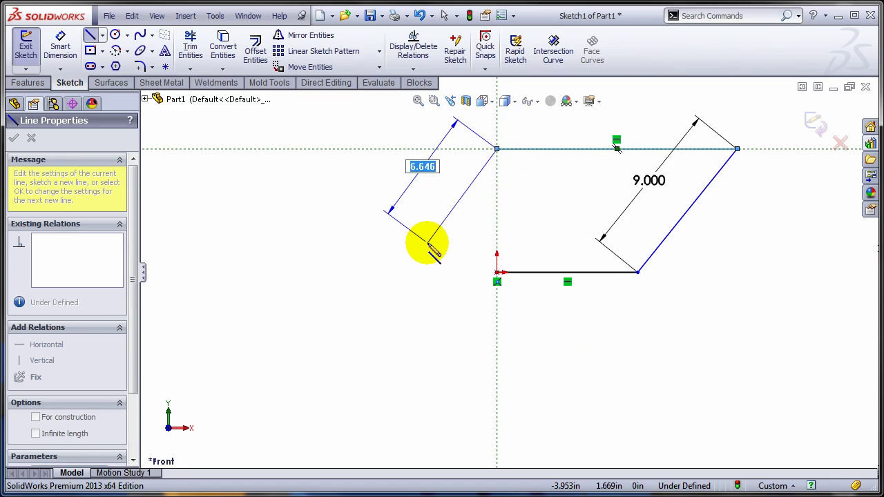
key("Escape")
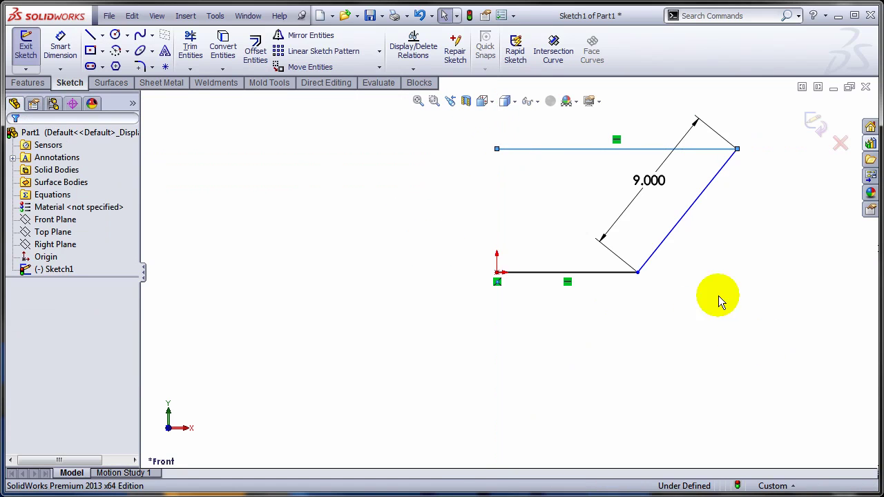
Delete all the sketched lines and draw a circle centred on the origin with a diameter of 10 in.
left_click_drag(764, 340, 481, 116)
key("Delete")
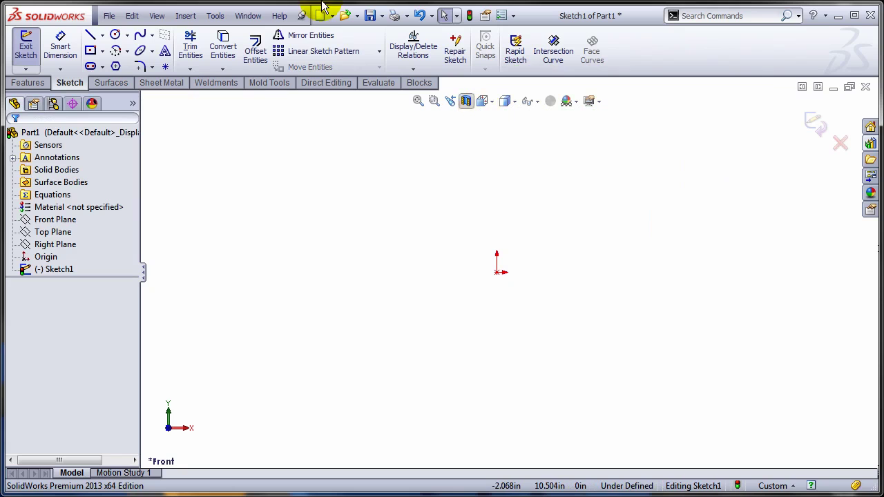
left_click(115, 36)
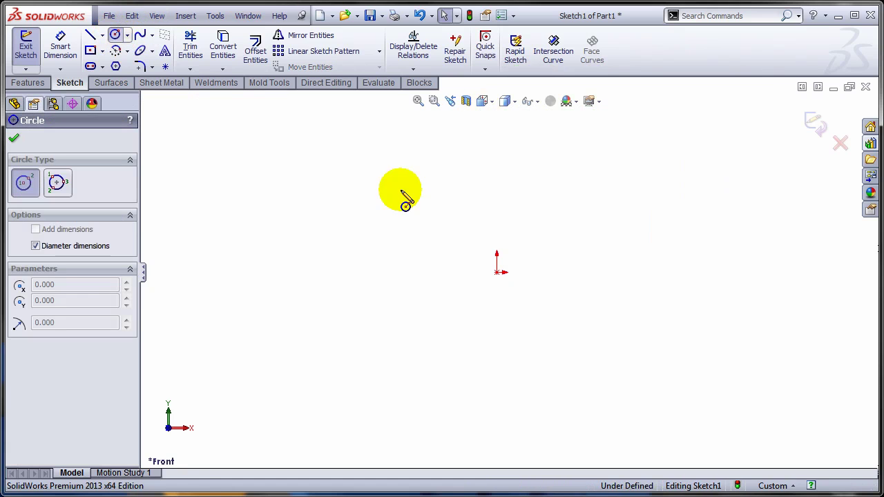
left_click(497, 271)
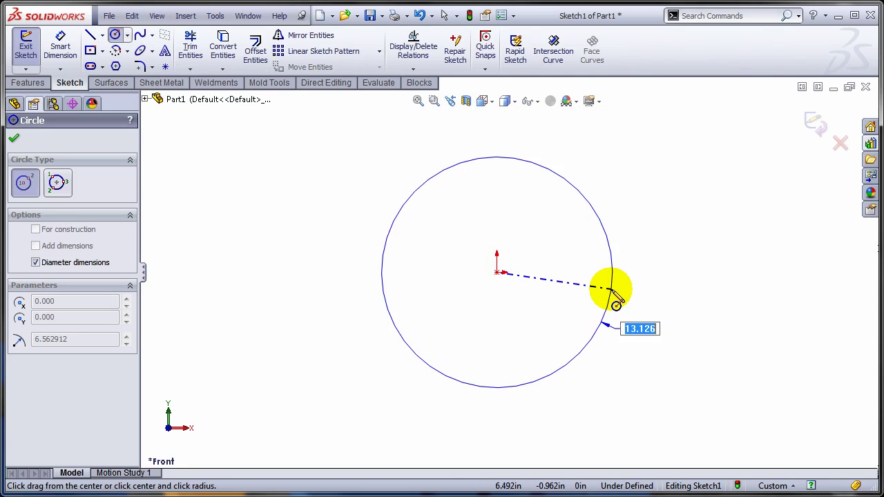
type("10")
key("Return")
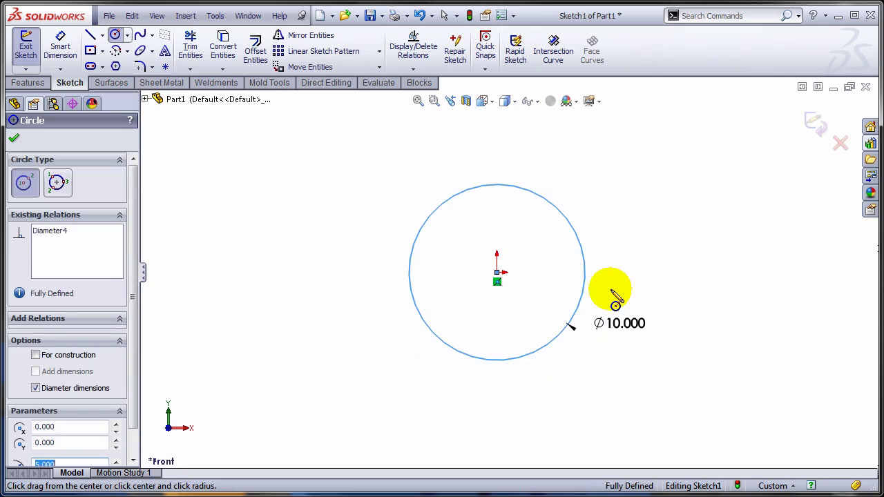
key("Escape")
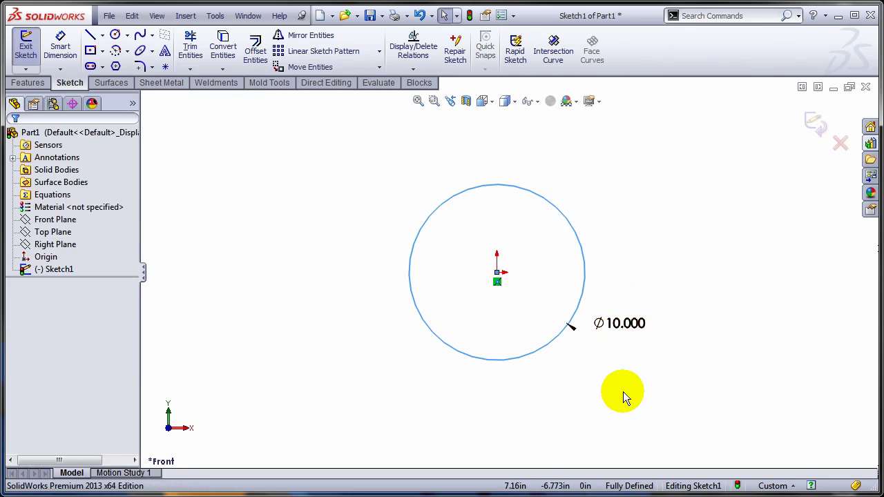
Delete the circle and draw a center rectangle on the origin, 5 in high and 8 in wide.
left_click_drag(598, 362, 513, 282)
key("Delete")
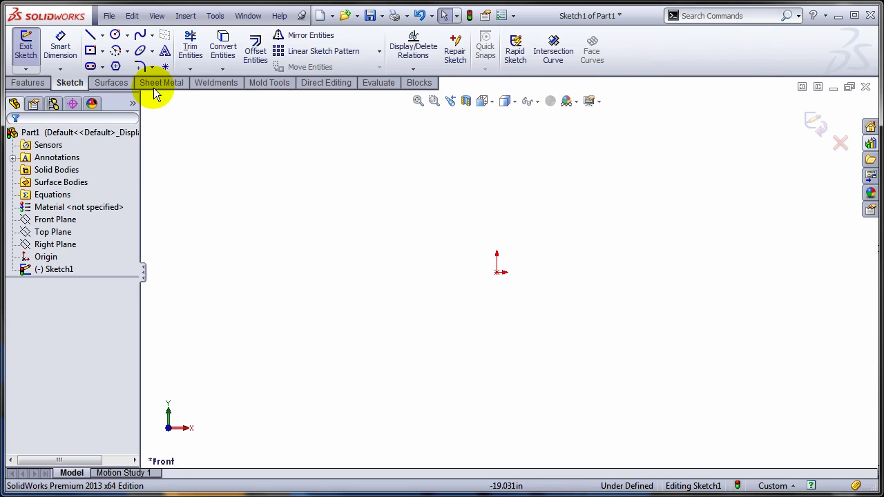
left_click(90, 51)
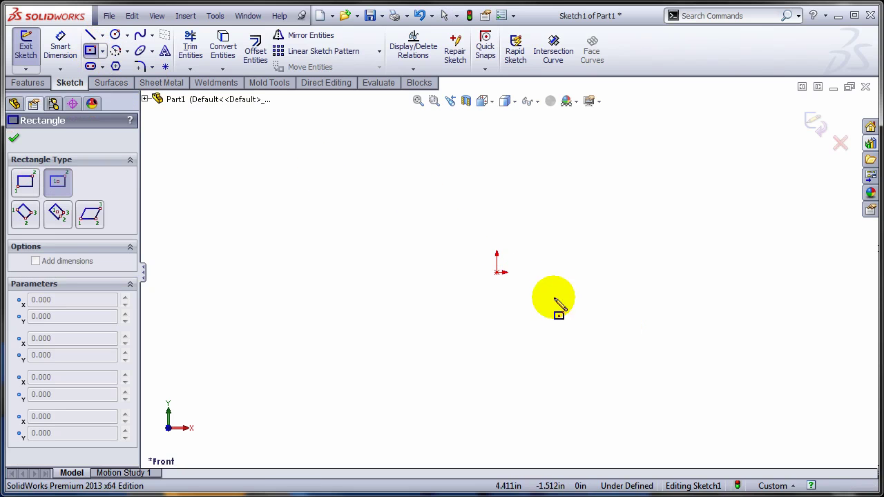
mouse_move(497, 272)
left_mouse_down()
mouse_move(637, 232)
mouse_move(677, 199)
left_mouse_up()
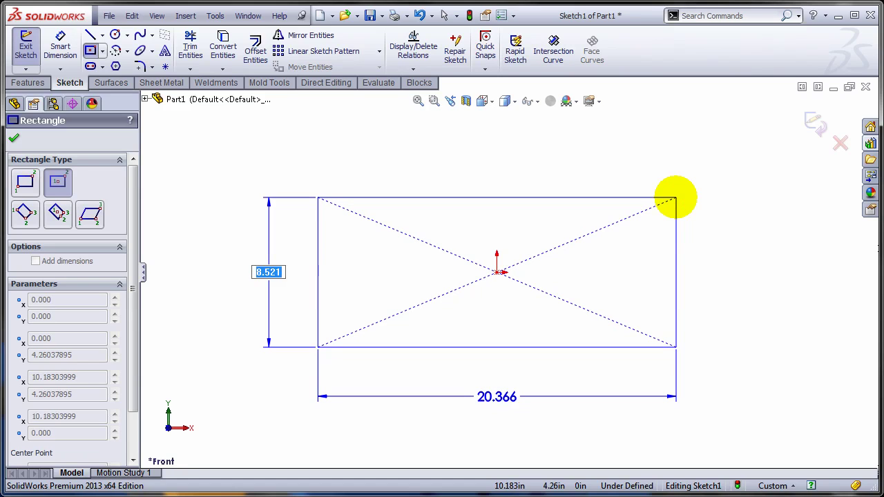
type("5")
key("Tab")
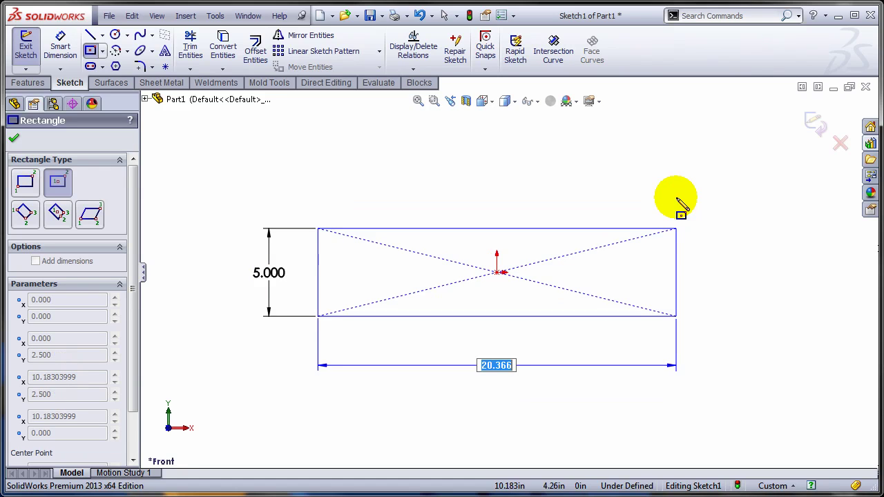
type("8")
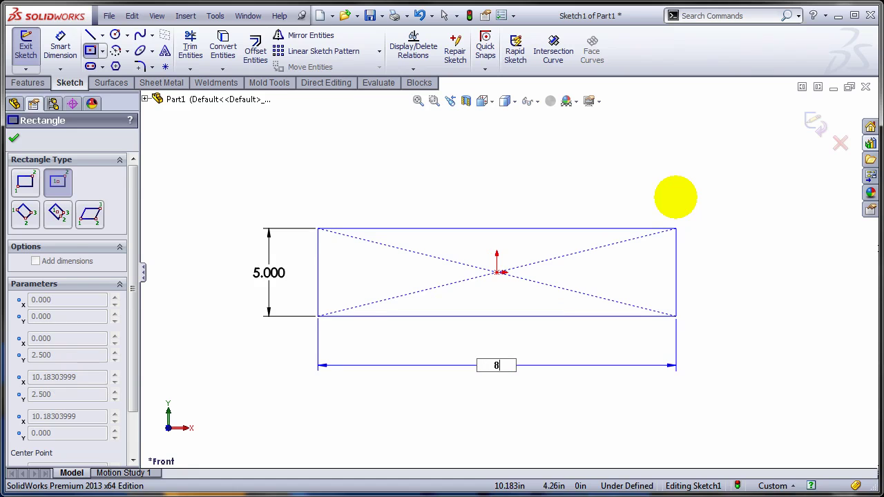
key("Return")
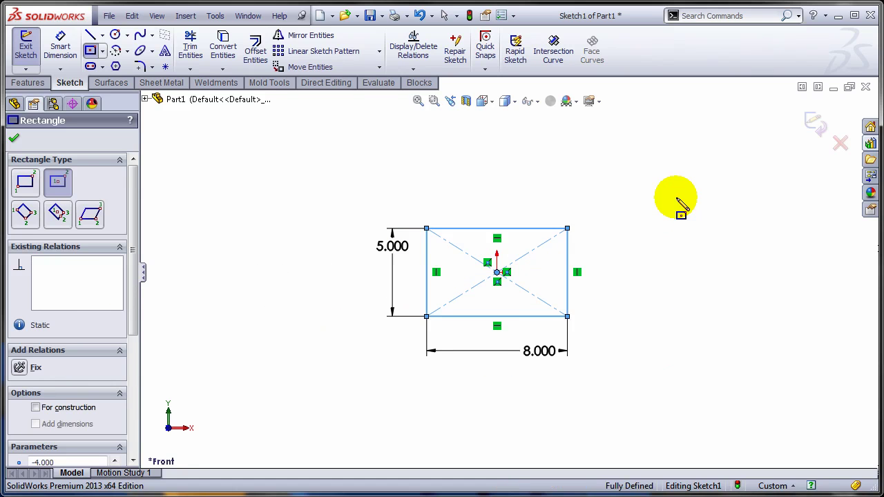
key("Escape")
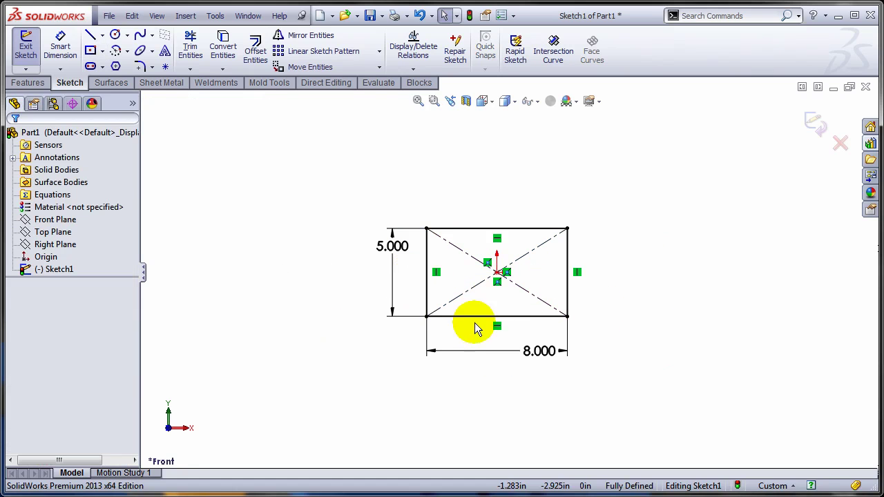
Delete the rectangle and draw a center rectangle on the origin with an entered height of 5 in and a freehand width of about 13.7 in.
left_click_drag(626, 392, 364, 182)
key("Delete")
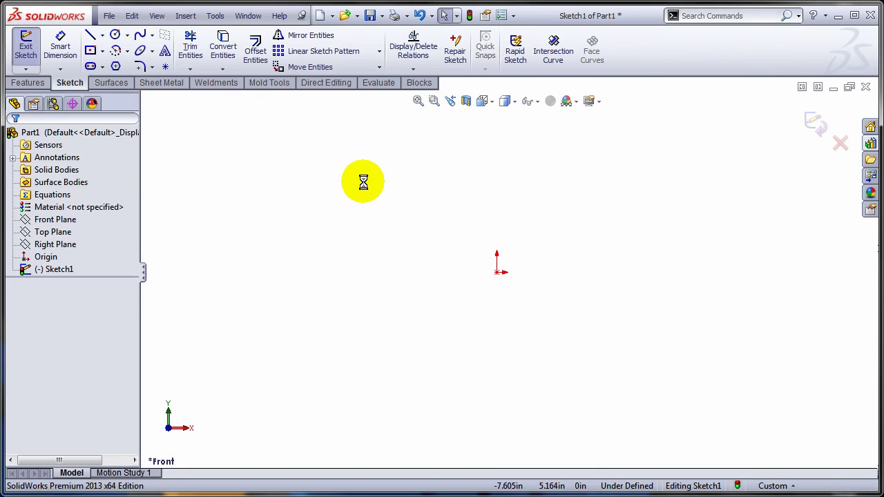
left_click(90, 51)
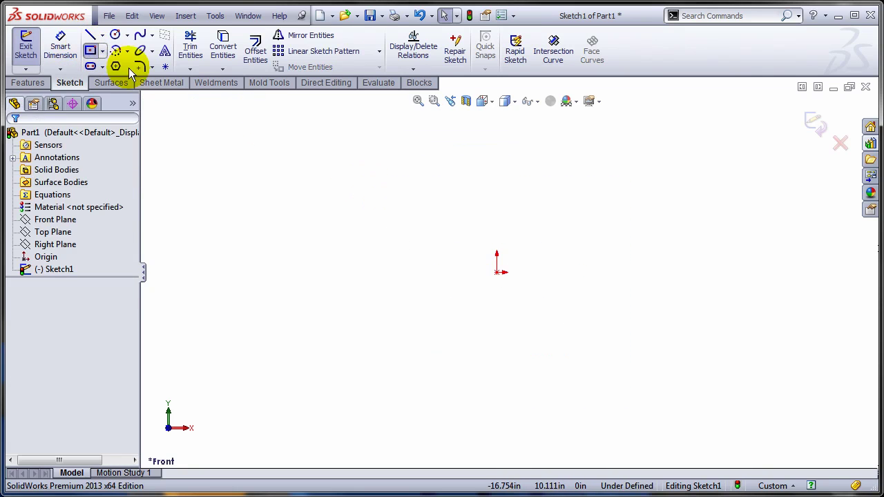
left_click(497, 272)
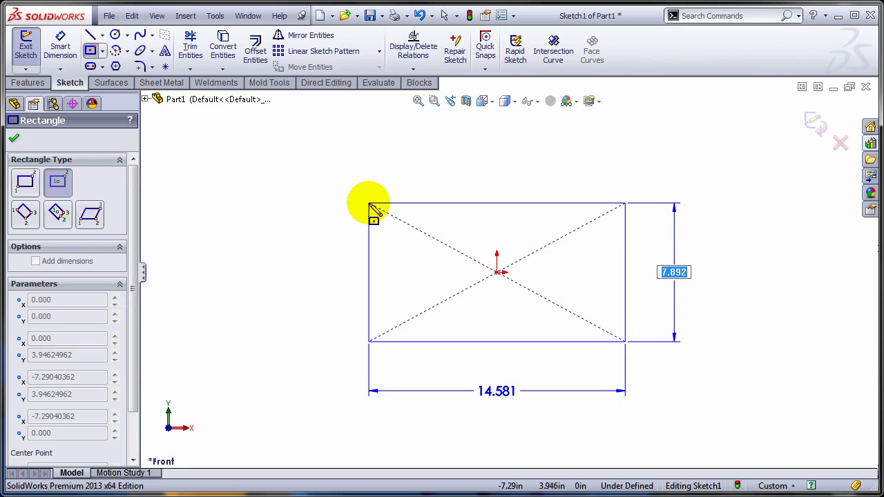
type("5")
key("Tab")
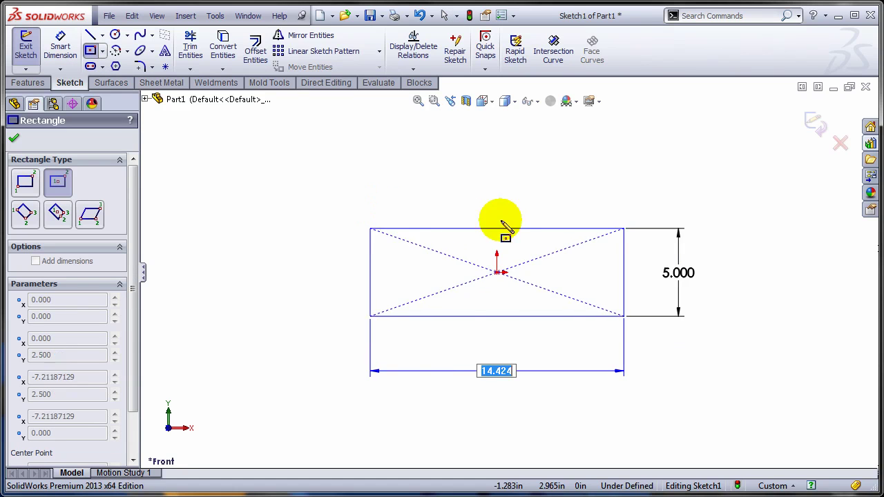
left_click(377, 229)
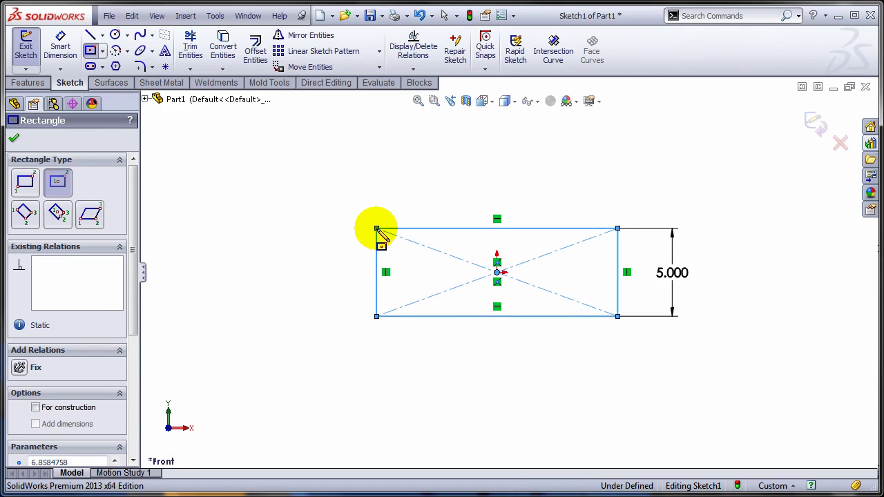
key("Escape")
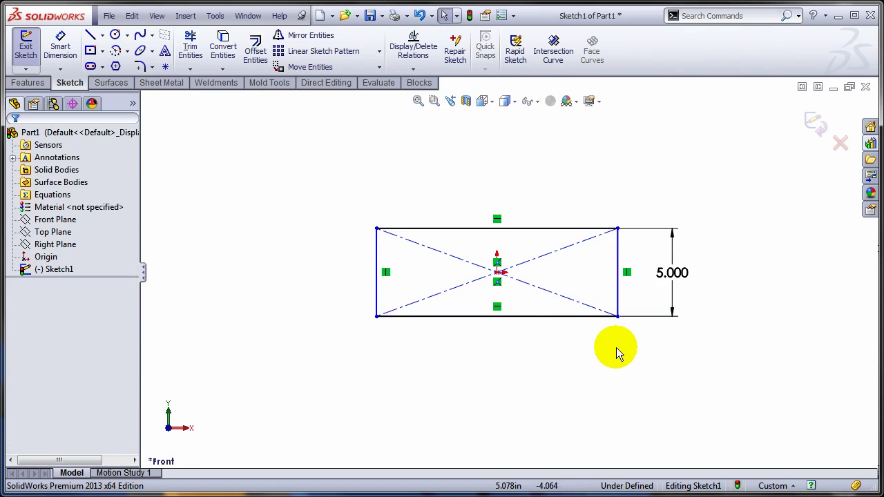
Replace the rectangle with a center rectangle on the origin, about 8.9 in high without an entered height and with an entered width of 10 in.
left_click_drag(797, 406, 329, 165)
key("Delete")
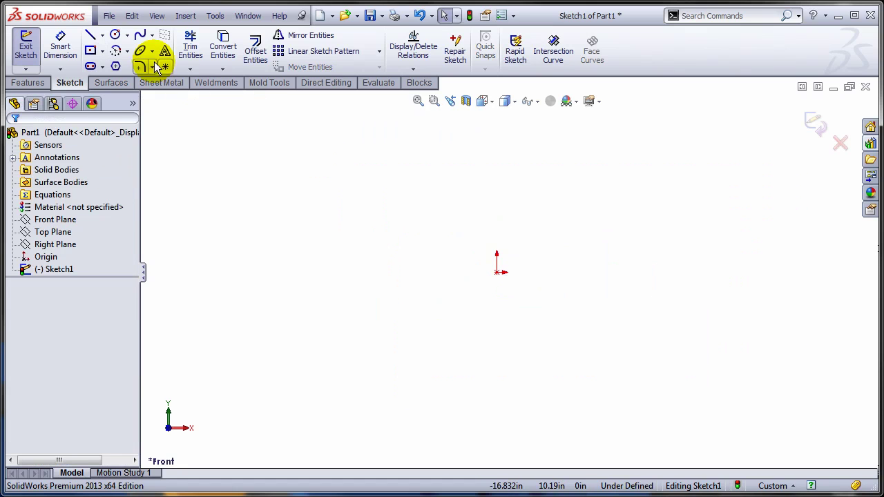
left_click(88, 50)
left_click(497, 272)
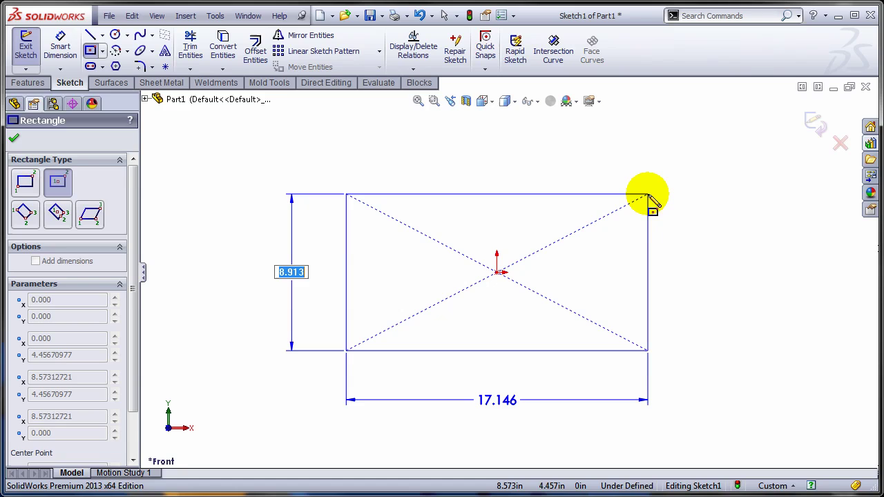
key("Tab")
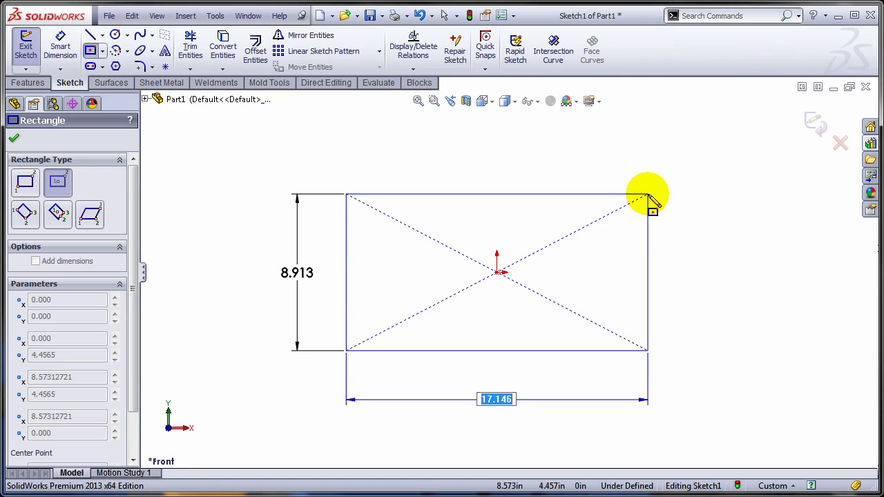
type("10")
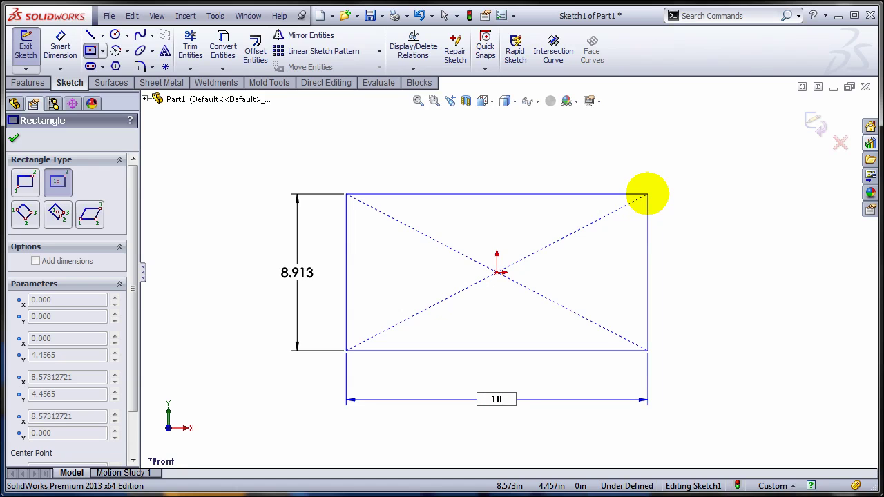
key("Return")
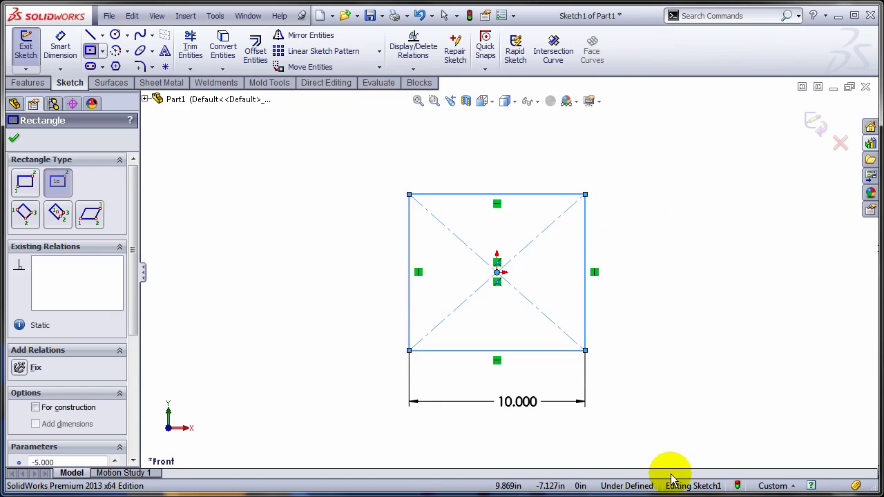
key("Escape")
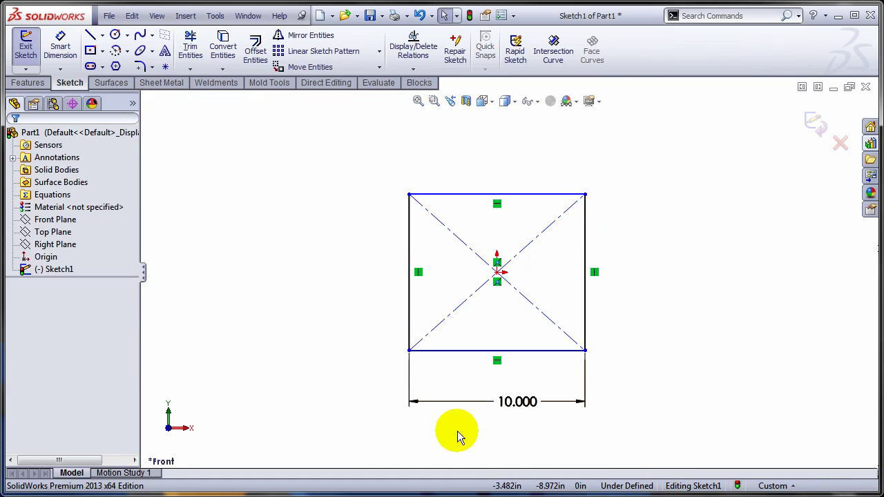